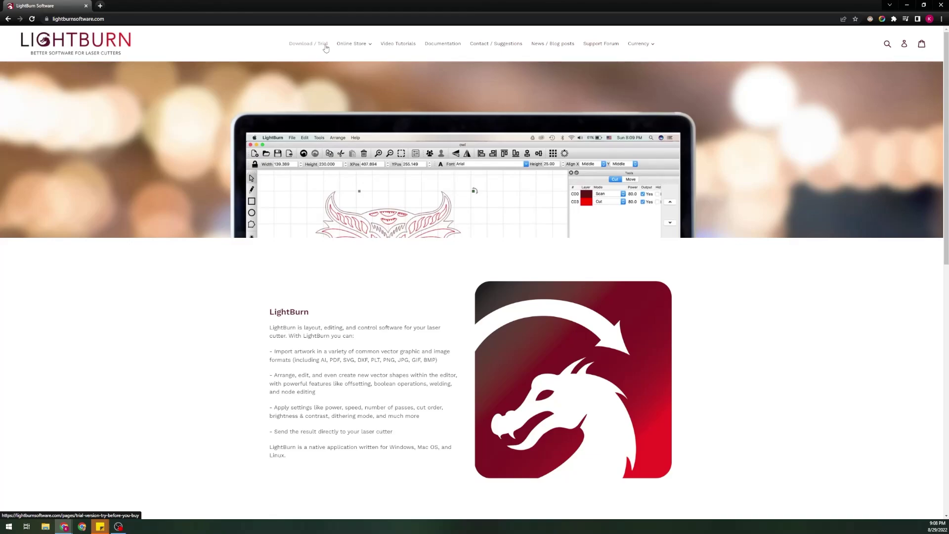
Step: Download the Windows 64-bit version of LightBurn from the download and trial page and run its installer
{"action": "left_click", "coordinate": [325, 48]}
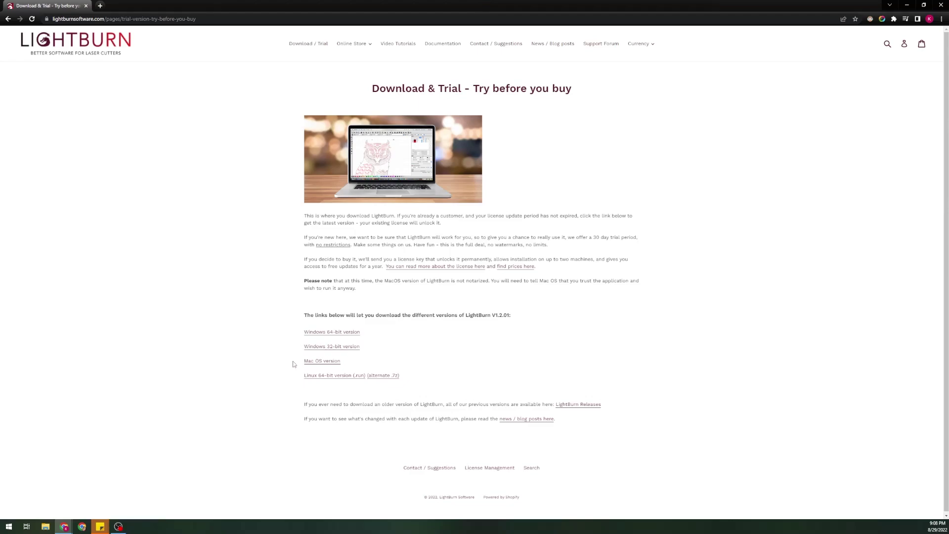
{"action": "left_click", "coordinate": [339, 333]}
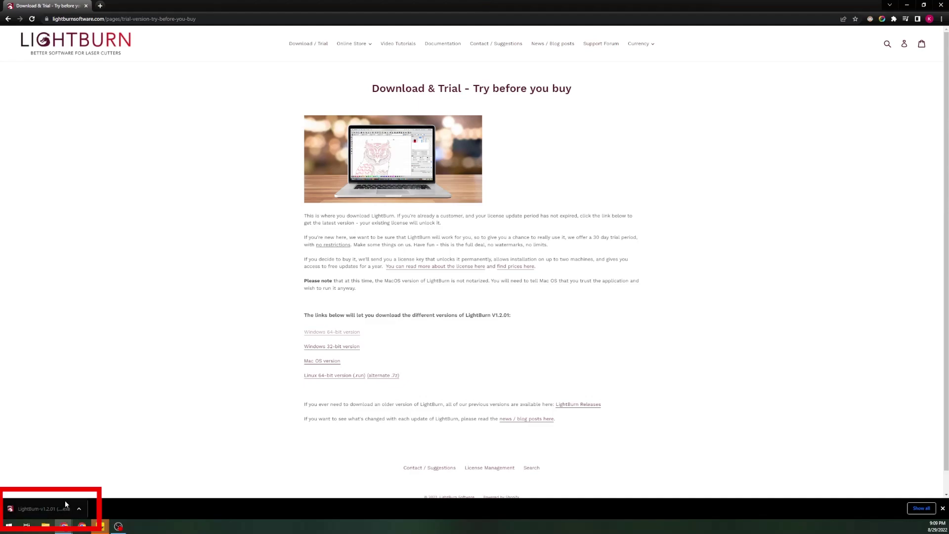
{"action": "left_click", "coordinate": [56, 509]}
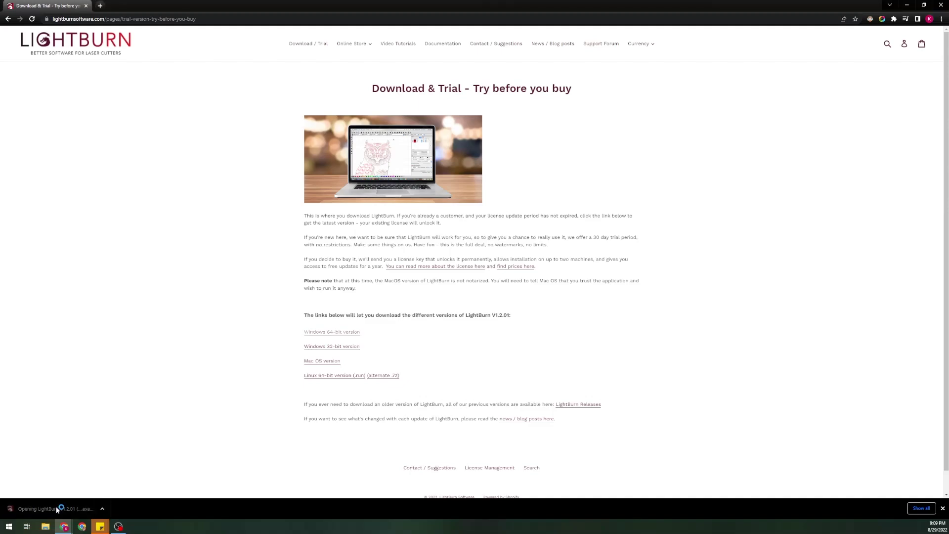
Step: Install LightBurn with the additional task of creating a desktop icon
{"action": "left_click_drag", "start_coordinate": [340, 223], "coordinate": [401, 113]}
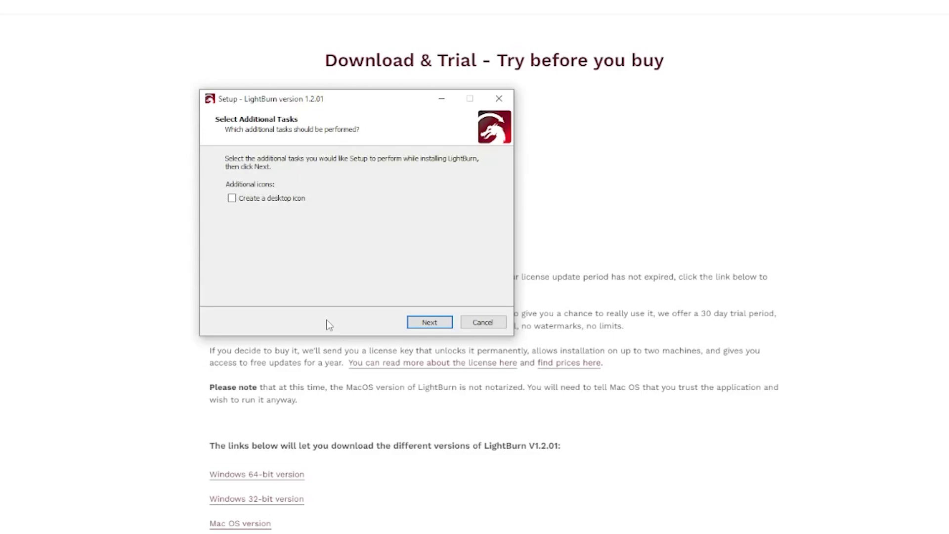
{"action": "left_click", "coordinate": [284, 202]}
{"action": "left_click", "coordinate": [430, 324]}
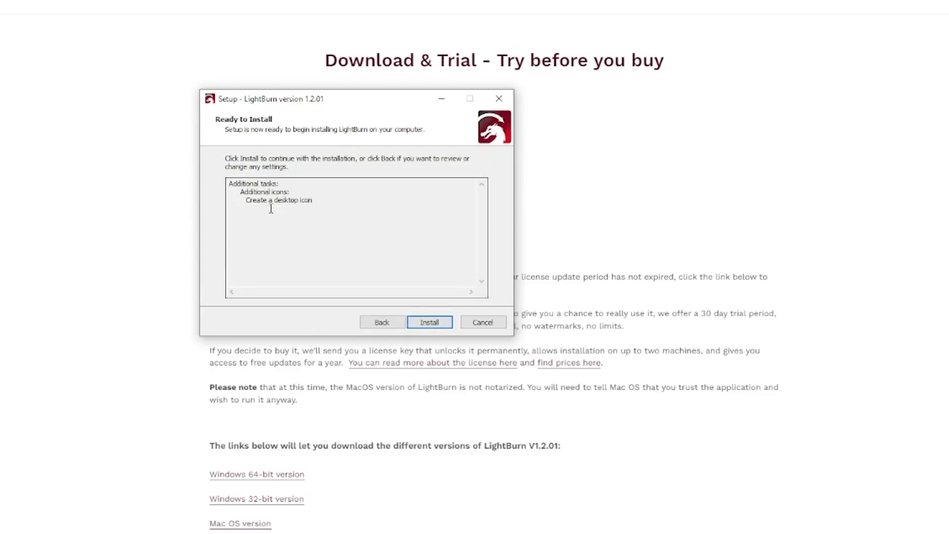
{"action": "left_click", "coordinate": [444, 330]}
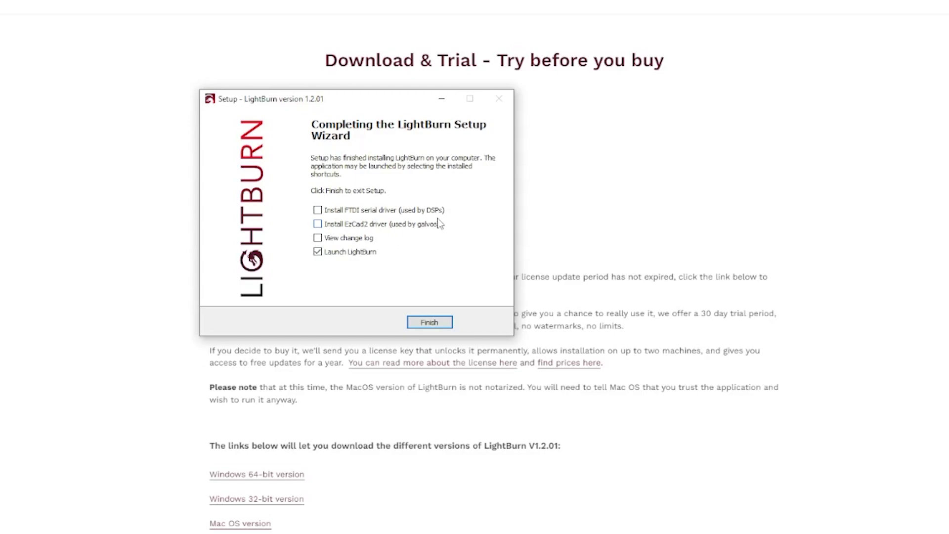
Step: Finish the setup with the FTDI serial driver option enabled and complete the driver installation, accepting its license agreement
{"action": "left_click", "coordinate": [343, 211]}
{"action": "key", "text": "Return"}
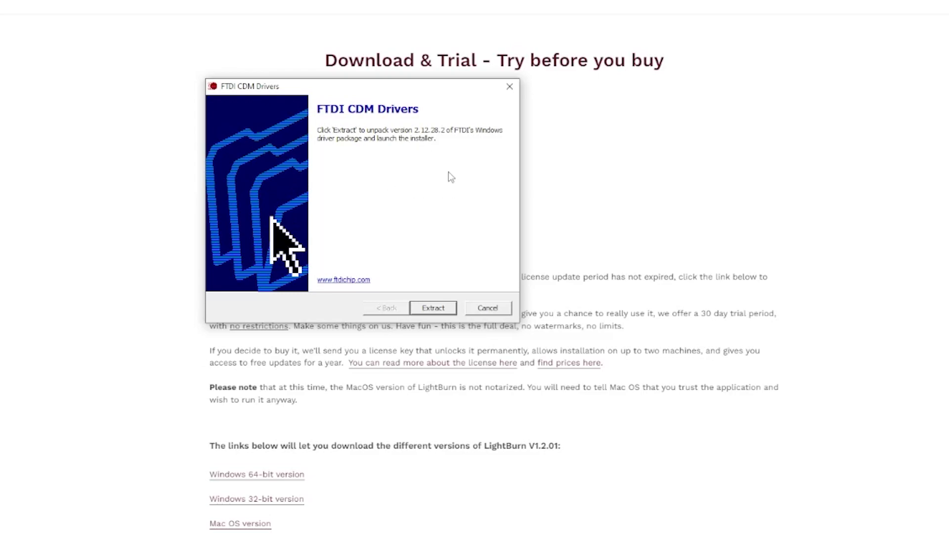
{"action": "left_click", "coordinate": [434, 307]}
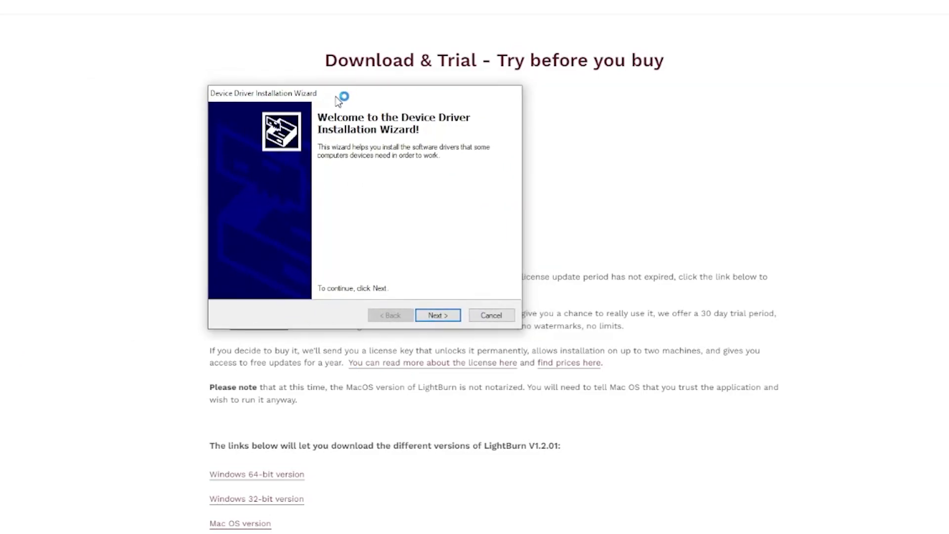
{"action": "left_click", "coordinate": [434, 316]}
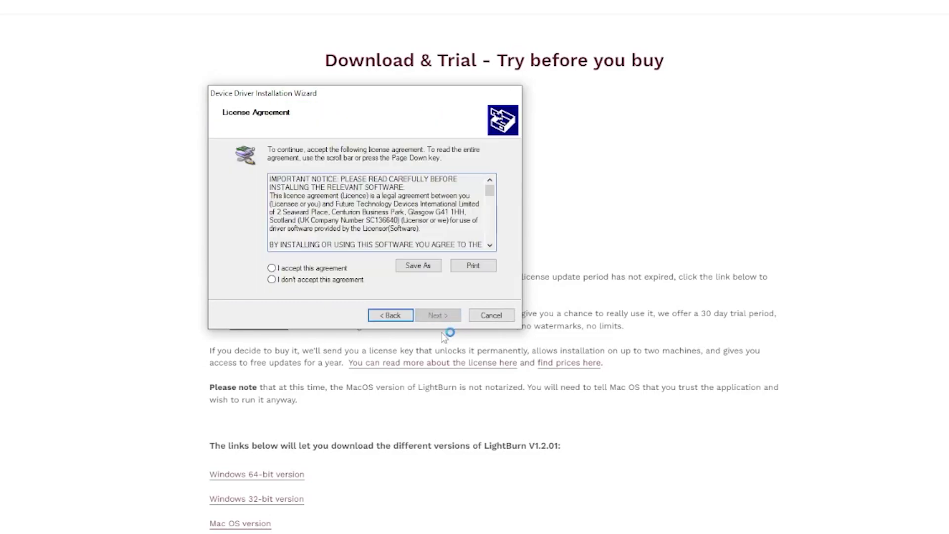
{"action": "left_click", "coordinate": [308, 271]}
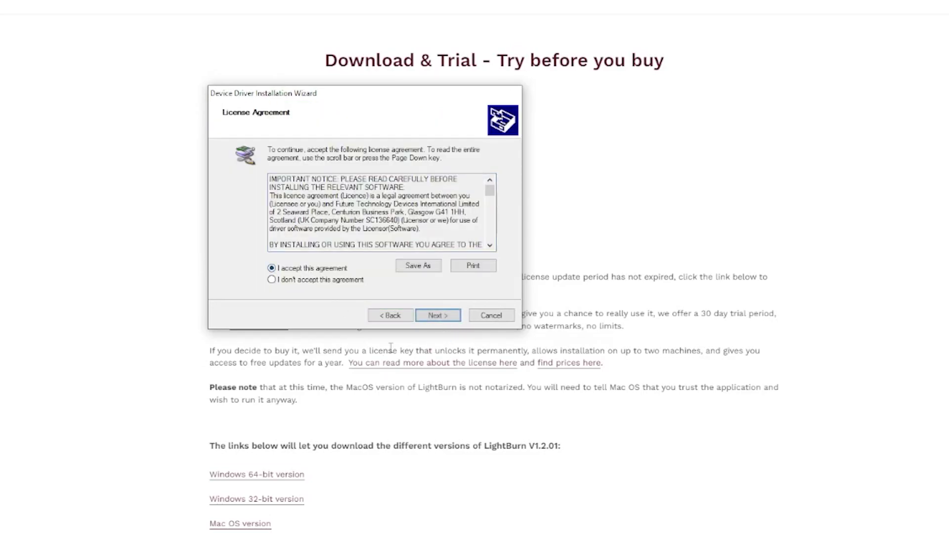
{"action": "left_click", "coordinate": [433, 315]}
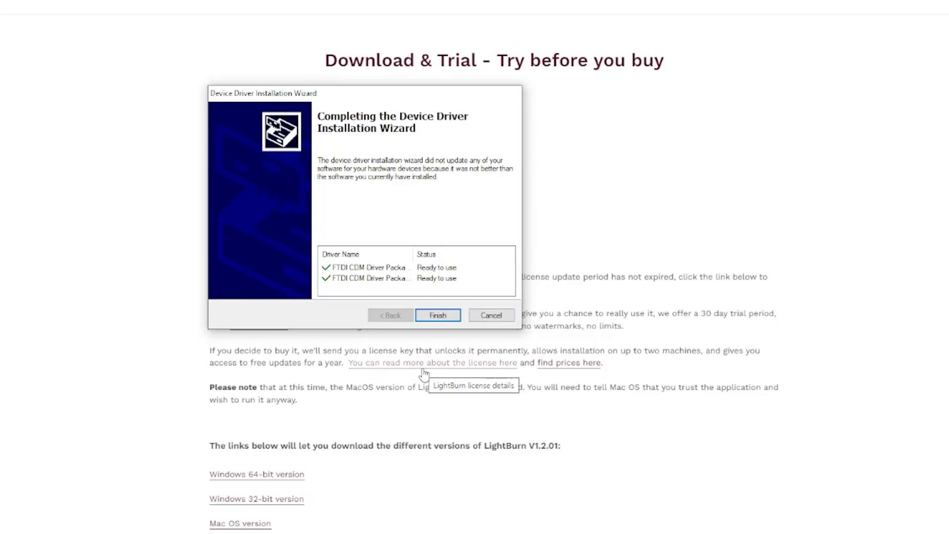
{"action": "left_click", "coordinate": [436, 317]}
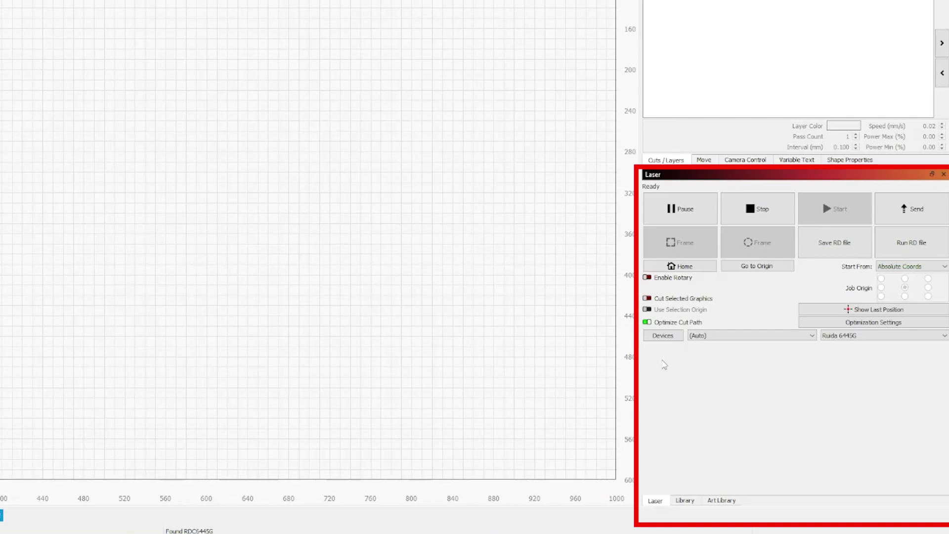
Step: Scan for USB-connected lasers from the device list and add the Ruida 6445G that uses the Packet/USB connection
{"action": "left_click", "coordinate": [663, 336]}
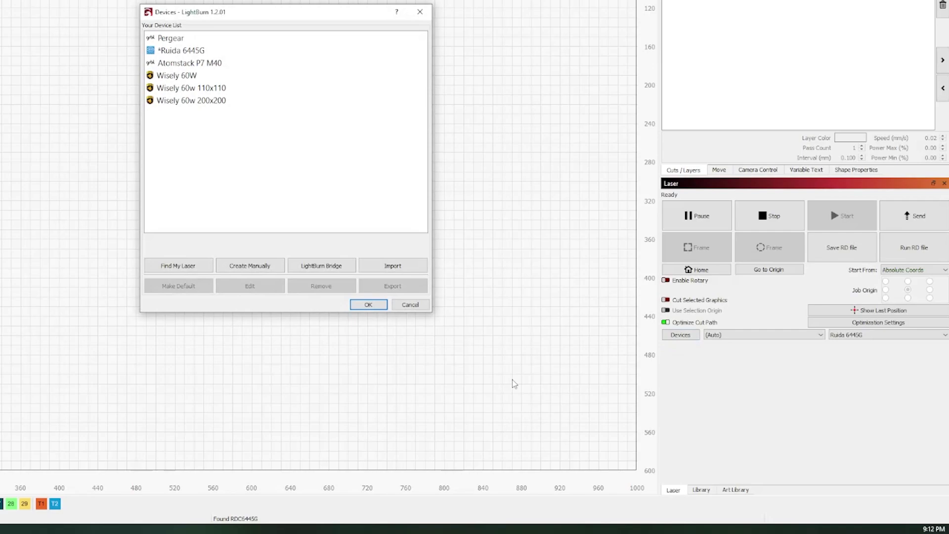
{"action": "left_click", "coordinate": [178, 266]}
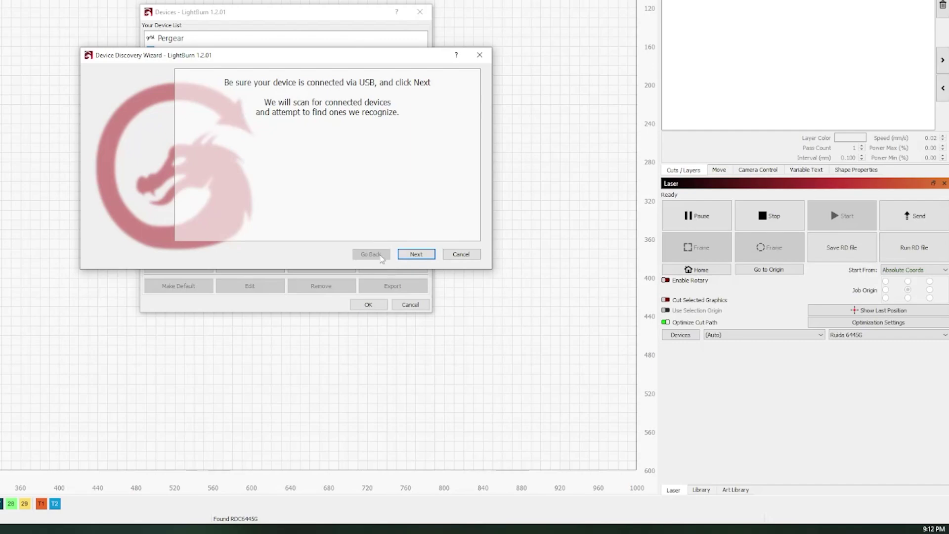
{"action": "left_click", "coordinate": [415, 254]}
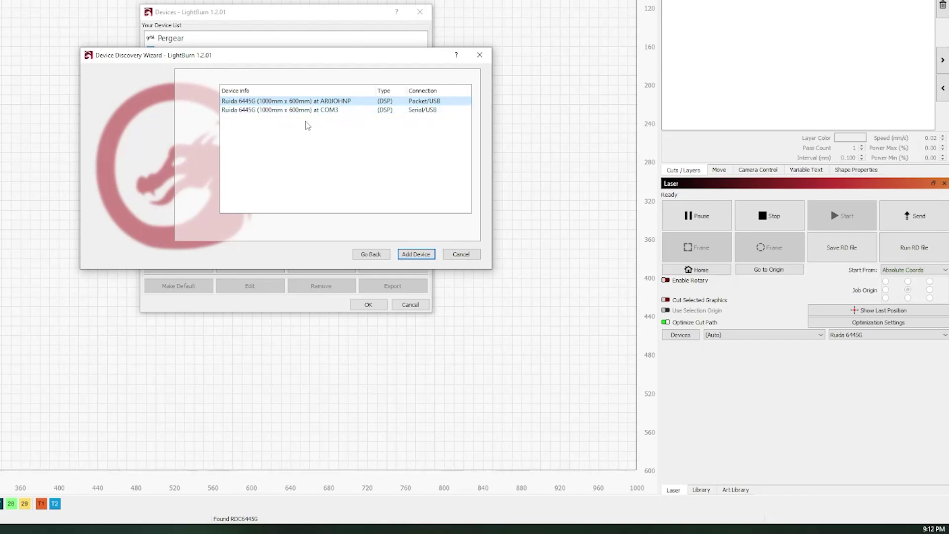
{"action": "left_click", "coordinate": [417, 255]}
Step: Name the new device Co2 100w Ruida, accepting the 1000 x 600 mm work area and the rear left origin
{"action": "type", "text": "C"}
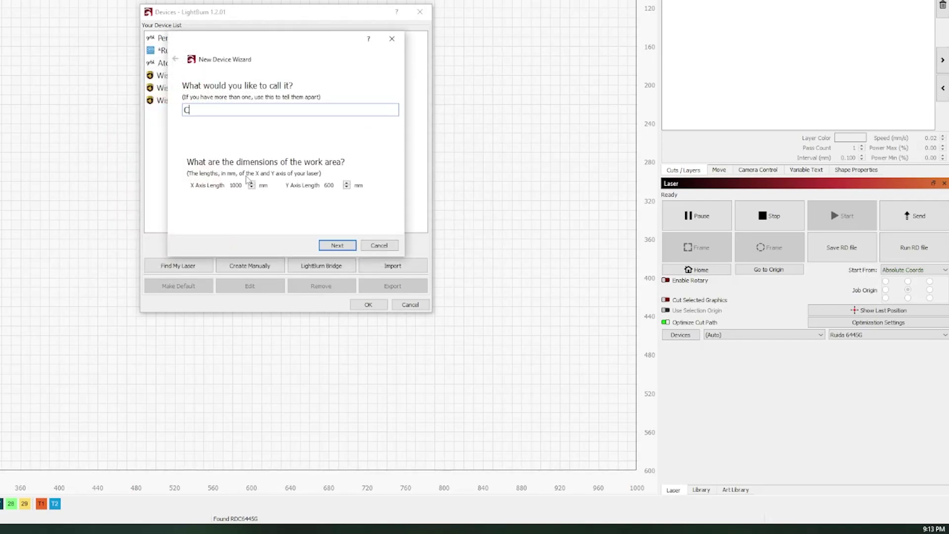
{"action": "type", "text": "o2 100w Ruida"}
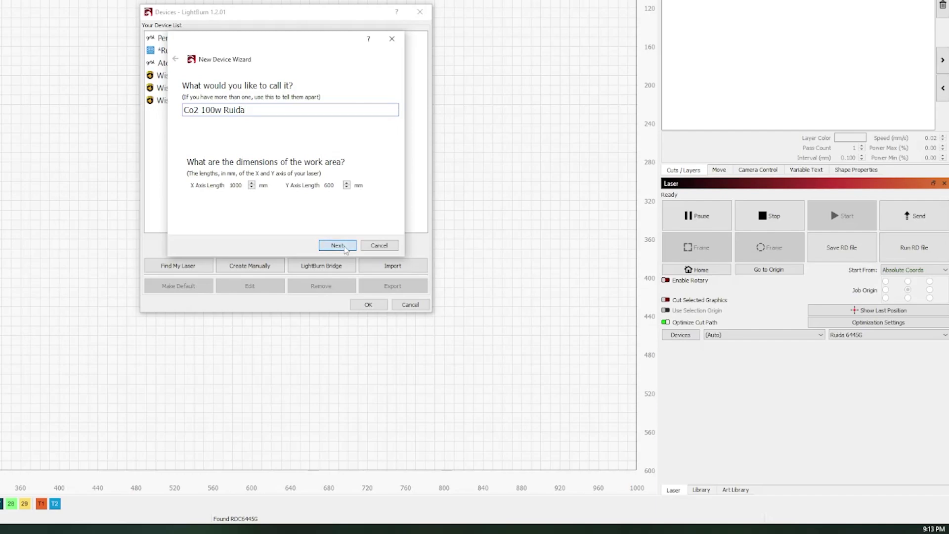
{"action": "left_click", "coordinate": [332, 247]}
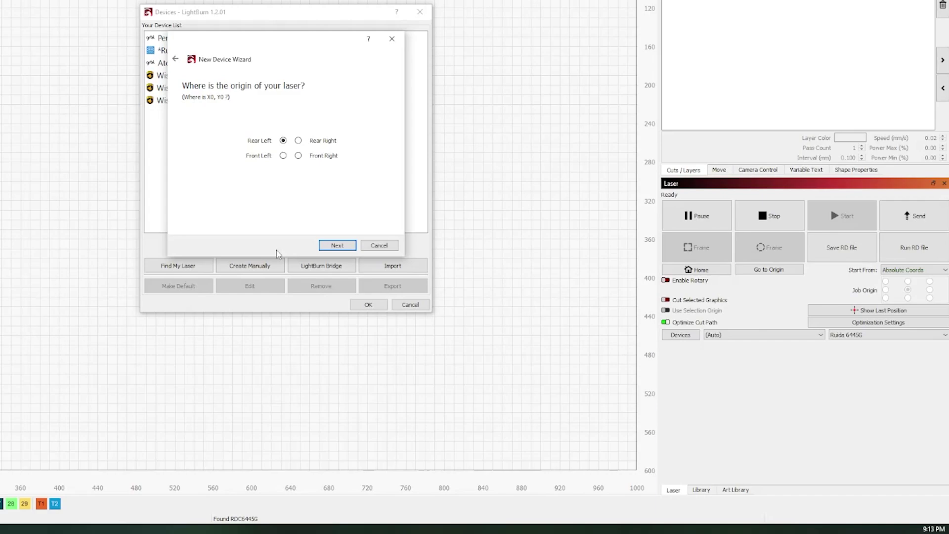
{"action": "left_click", "coordinate": [329, 244]}
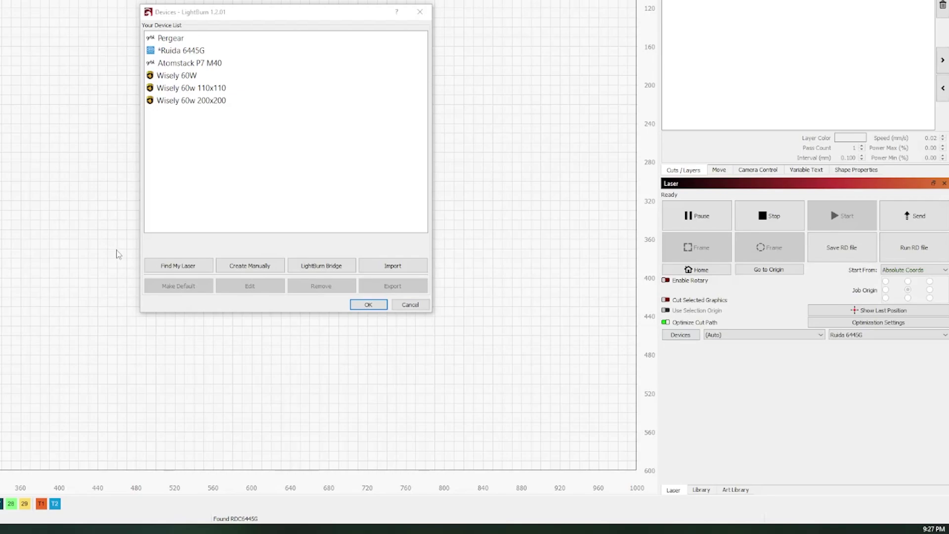
Step: Scan again for USB-connected lasers and add the GRBL-M3 (1.1e or earlier) device
{"action": "left_click", "coordinate": [174, 269]}
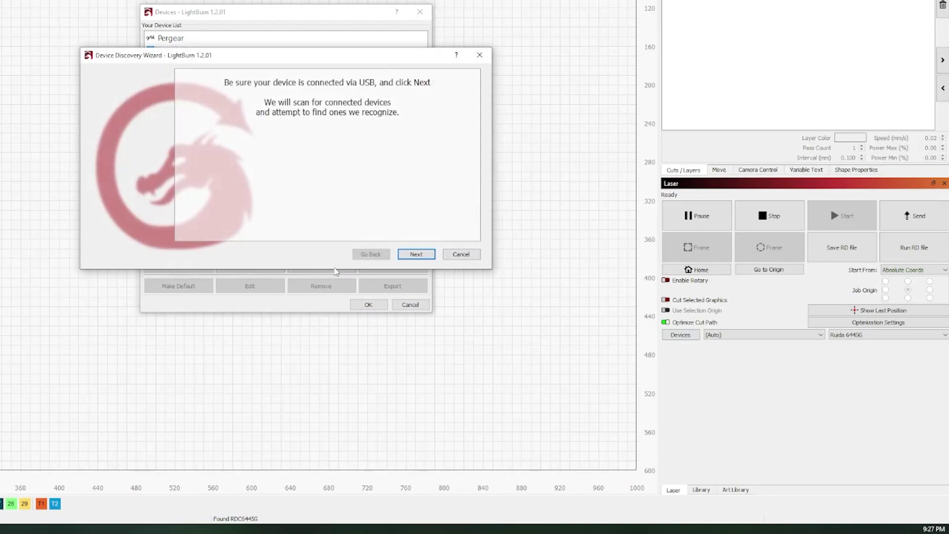
{"action": "left_click", "coordinate": [416, 255]}
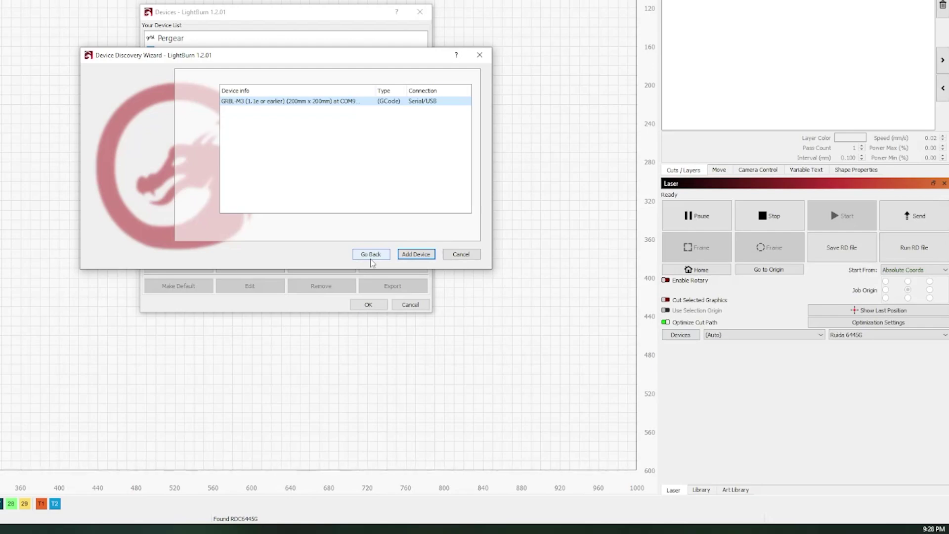
{"action": "left_click", "coordinate": [414, 255]}
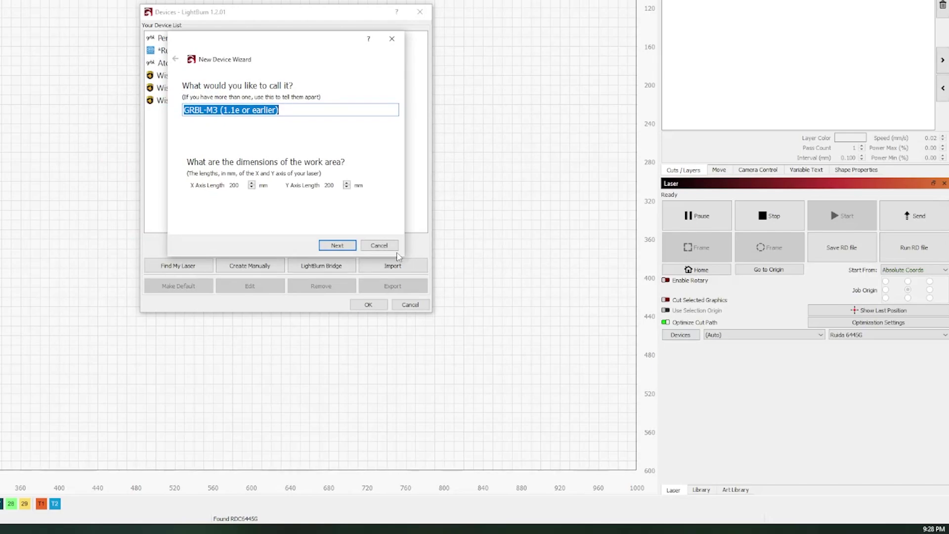
Step: Name the GRBL device Atomstack P40 M7 and accept the 200 x 200 mm work area
{"action": "type", "text": "Atoms"}
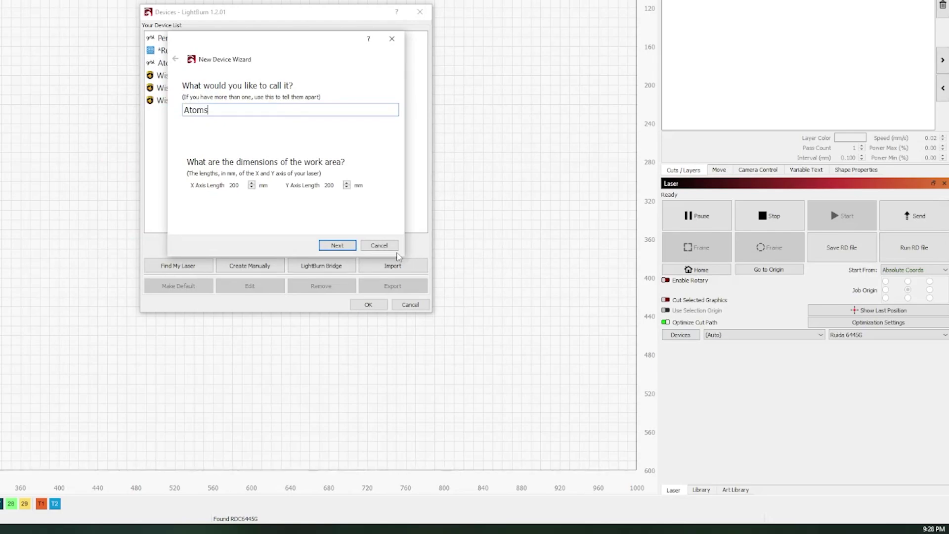
{"action": "type", "text": "tack P40 M7"}
{"action": "left_click", "coordinate": [344, 245]}
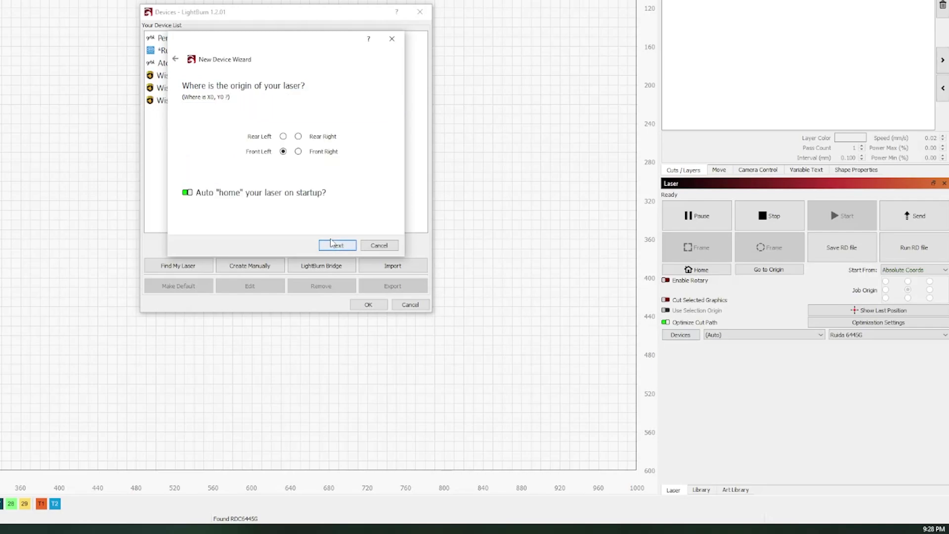
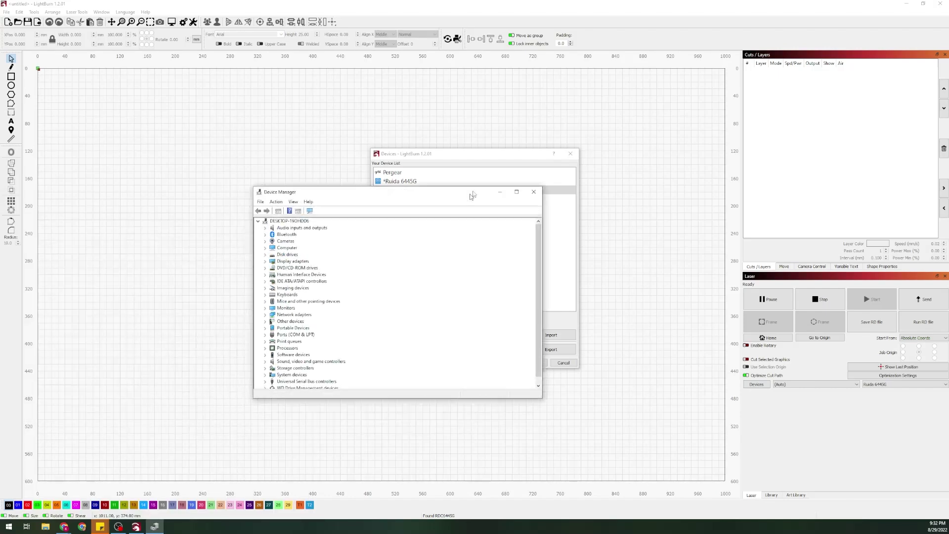
Step: Check the USB-SERIAL CH340 entry under Ports (COM & LPT) in Device Manager, then close Device Manager
{"action": "left_click_drag", "start_coordinate": [470, 193], "coordinate": [388, 129]}
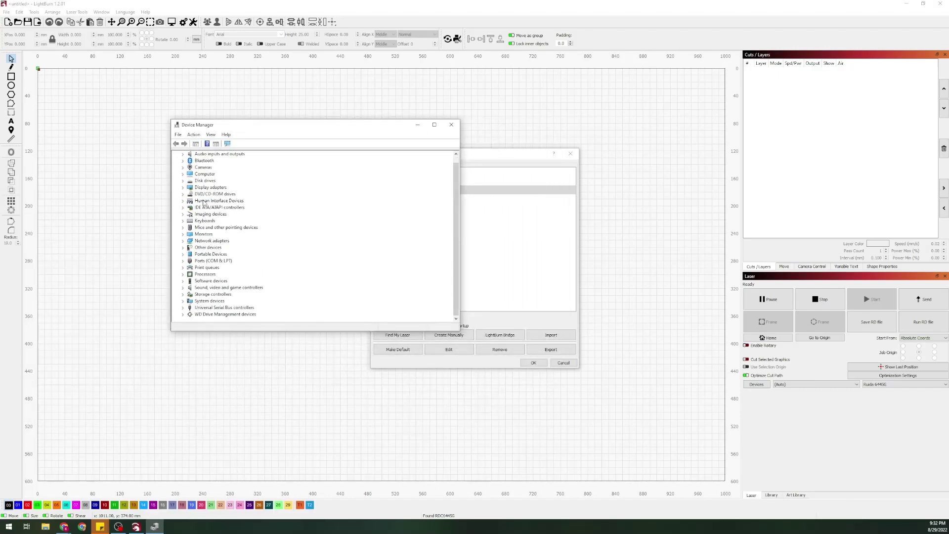
{"action": "scroll", "coordinate": [200, 204], "scroll_direction": "down", "scroll_amount": 1}
{"action": "left_click", "coordinate": [183, 260]}
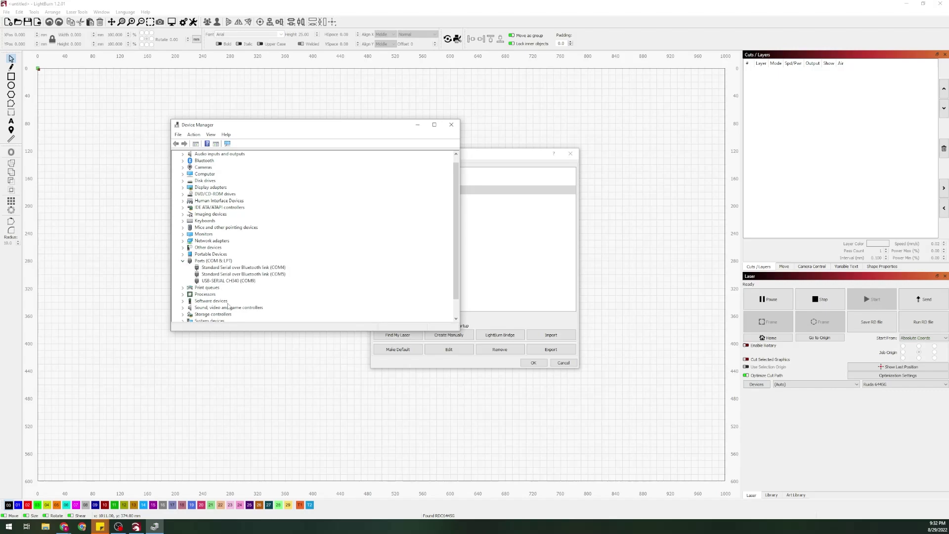
{"action": "left_click", "coordinate": [213, 281]}
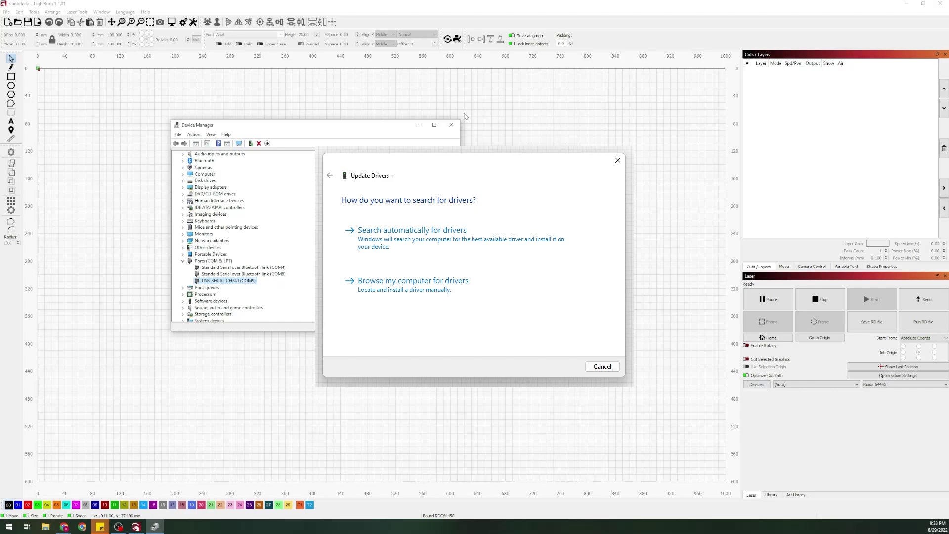
{"action": "left_click", "coordinate": [451, 125]}
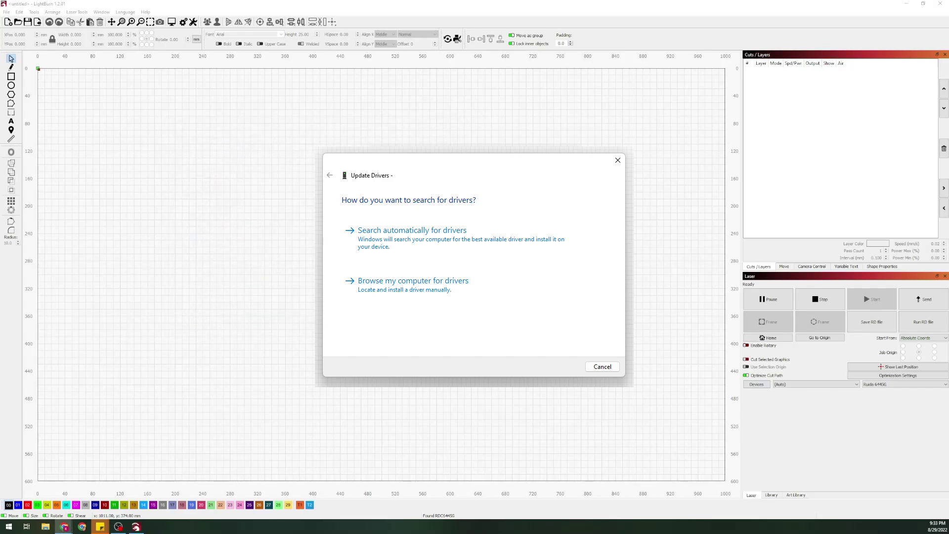
{"action": "key", "text": "Escape"}
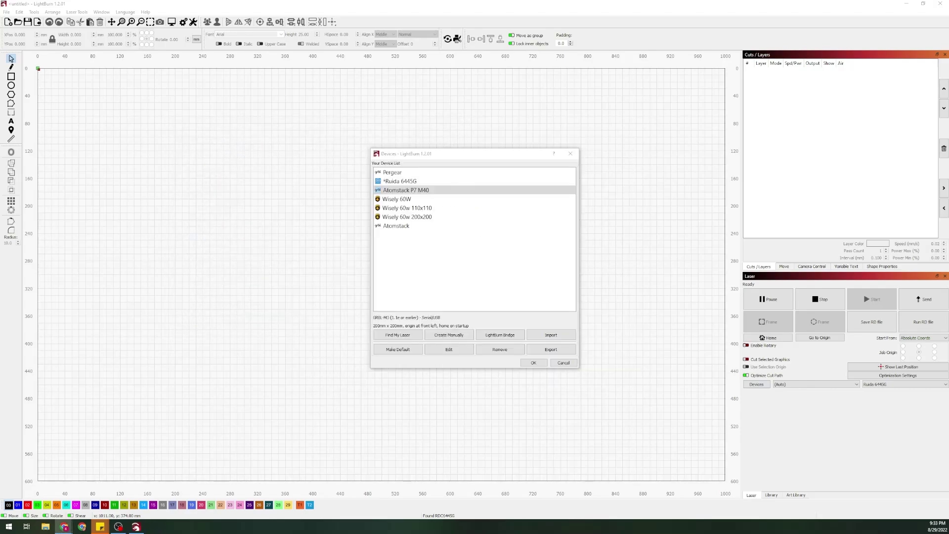